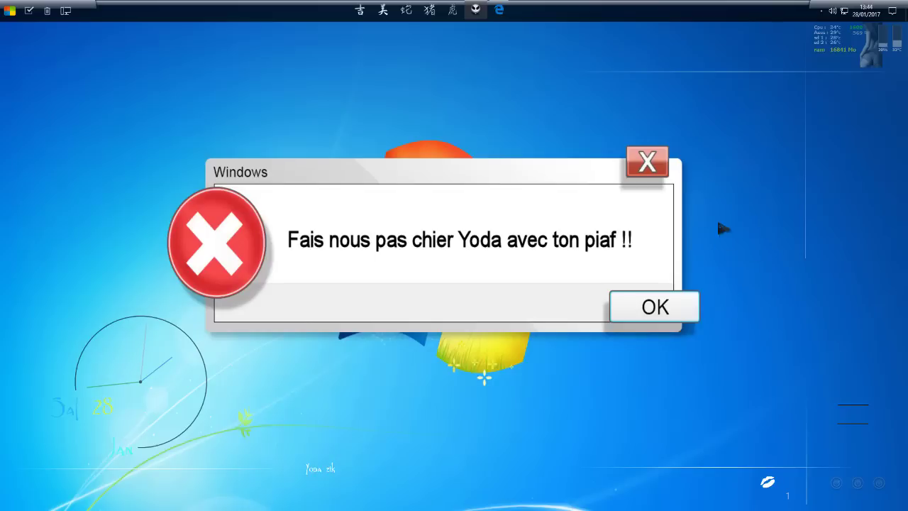
Place two Ce PC File Explorer windows side by side, each filling half of the screen, and close both
{"action": "left_click", "coordinate": [367, 21]}
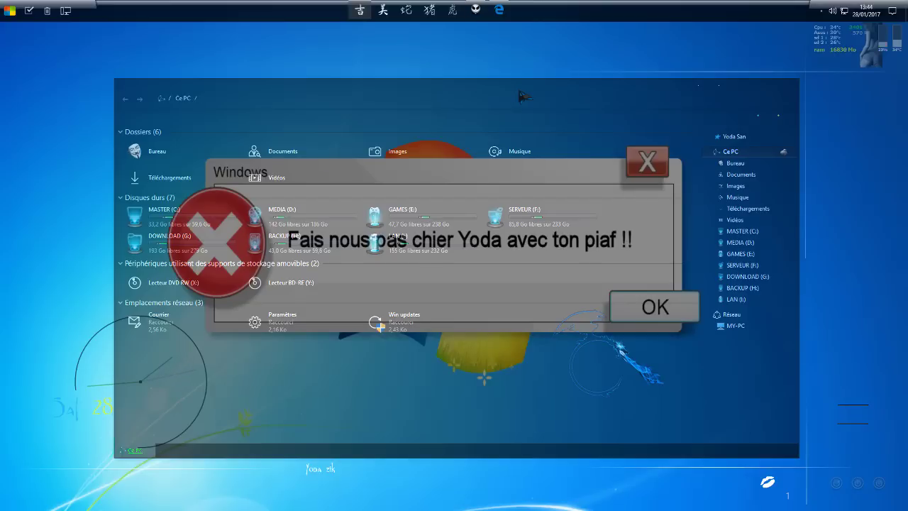
{"action": "left_click_drag", "start_coordinate": [523, 96], "coordinate": [3, 85]}
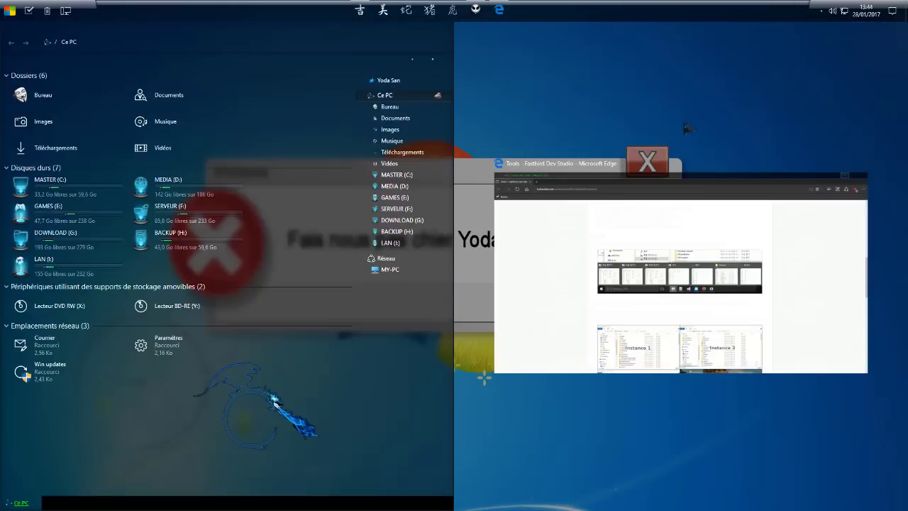
{"action": "left_click", "coordinate": [360, 10]}
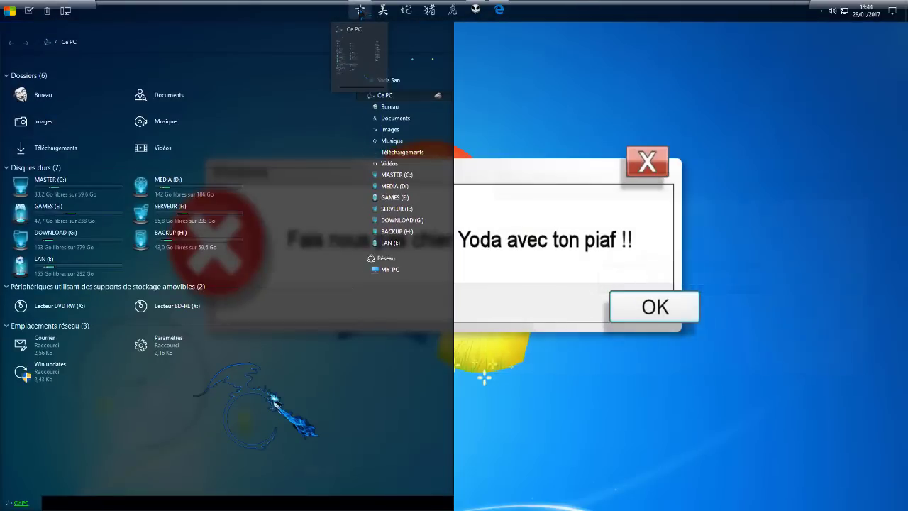
{"action": "middle_click", "coordinate": [360, 10]}
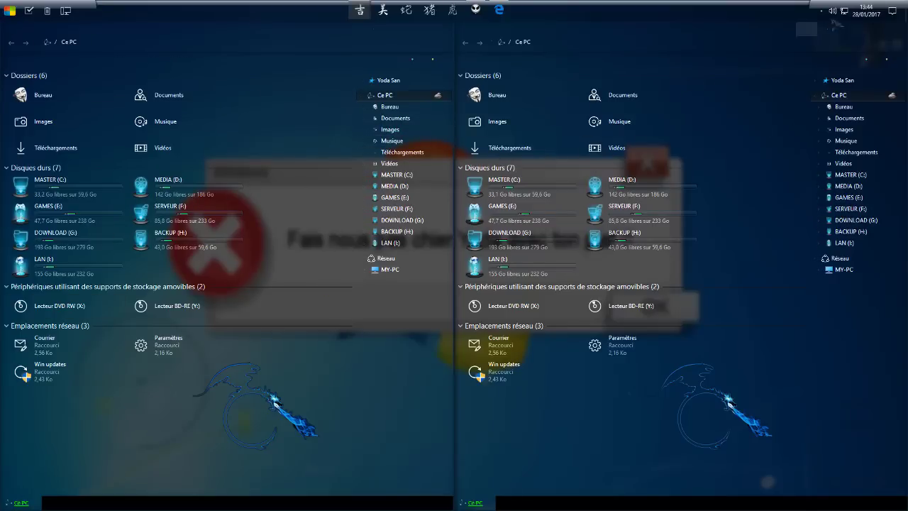
{"action": "left_click", "coordinate": [895, 31]}
{"action": "left_click", "coordinate": [443, 33]}
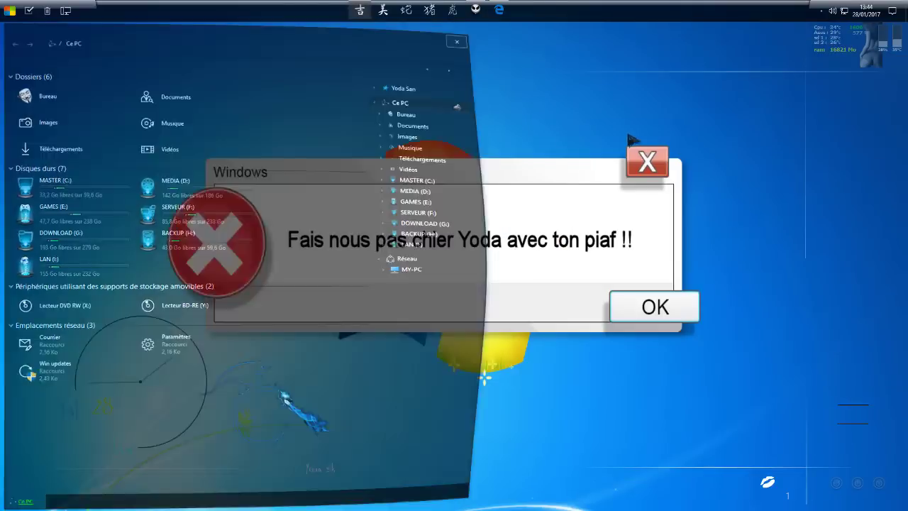
Launch Directory Opus
{"action": "left_click", "coordinate": [10, 11]}
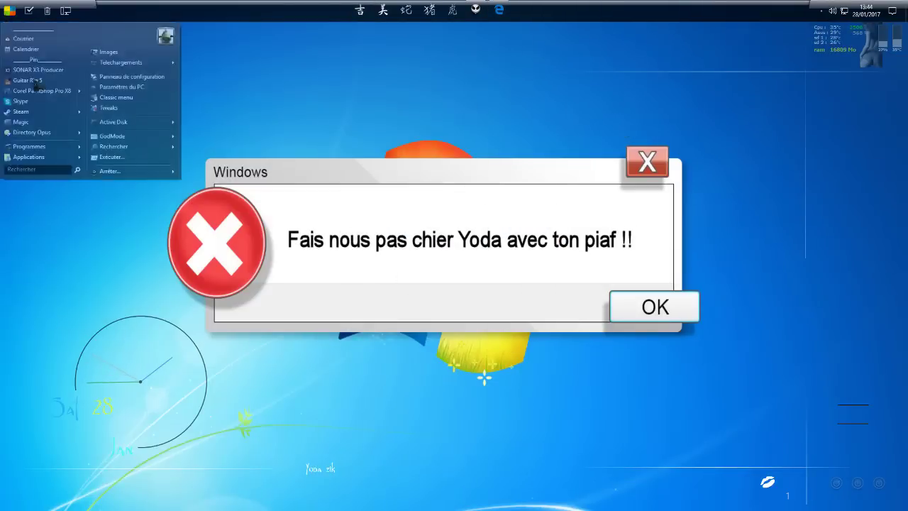
{"action": "left_click", "coordinate": [33, 135]}
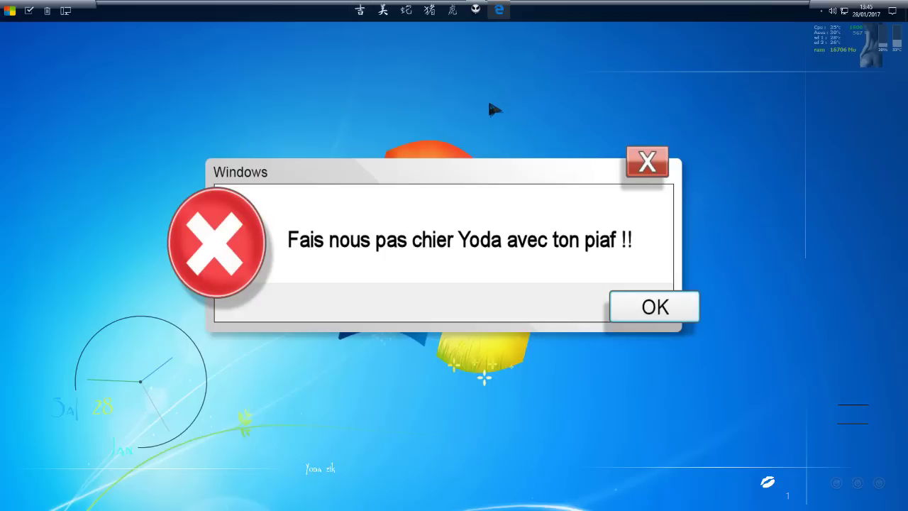
Switch to Microsoft Edge and examine the address, screenshots and download section of Fastbird Dev Studio's ExploreAtOnce page
{"action": "left_click", "coordinate": [500, 22]}
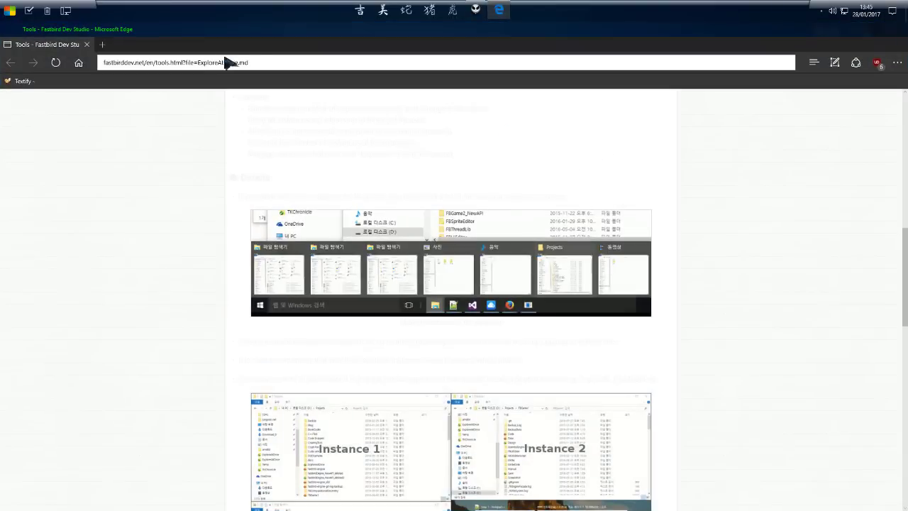
{"action": "left_click", "coordinate": [254, 63]}
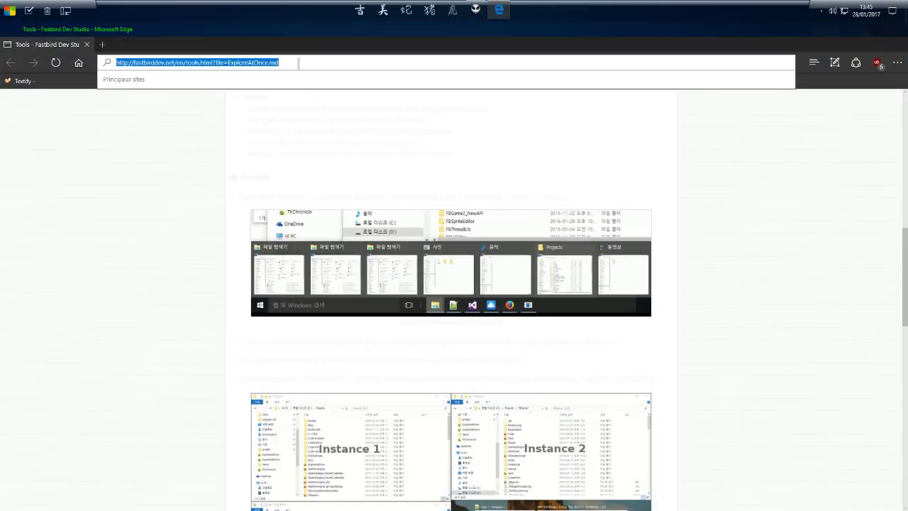
{"action": "left_click", "coordinate": [757, 206]}
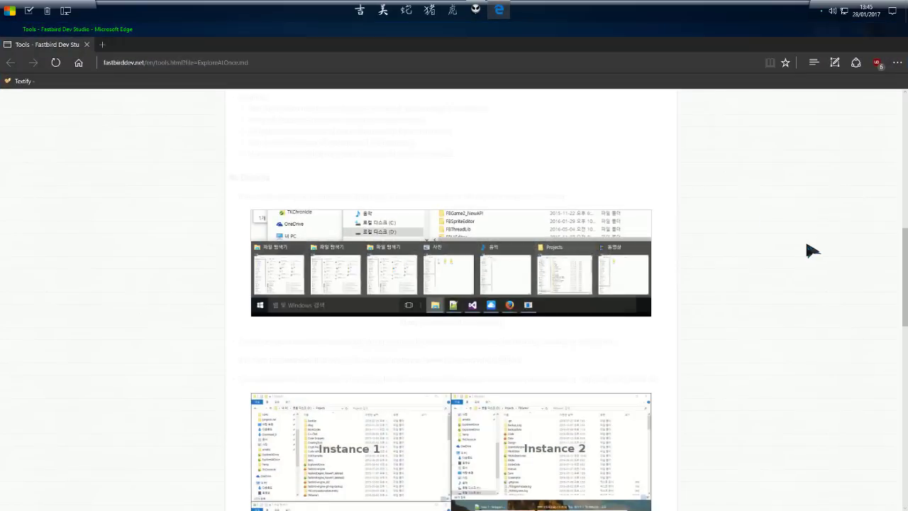
{"action": "scroll", "coordinate": [806, 249], "scroll_direction": "down", "scroll_amount": 4}
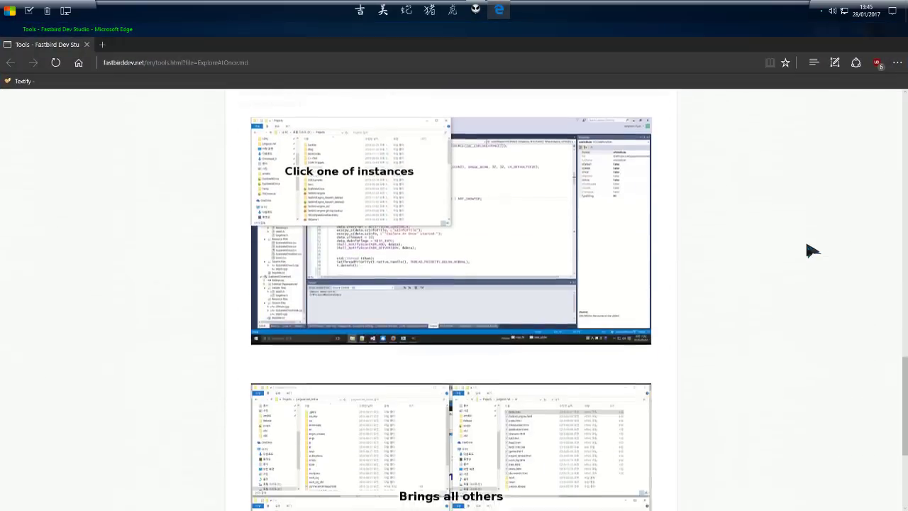
{"action": "scroll", "coordinate": [808, 248], "scroll_direction": "down", "scroll_amount": 3}
{"action": "scroll", "coordinate": [808, 245], "scroll_direction": "up", "scroll_amount": 10}
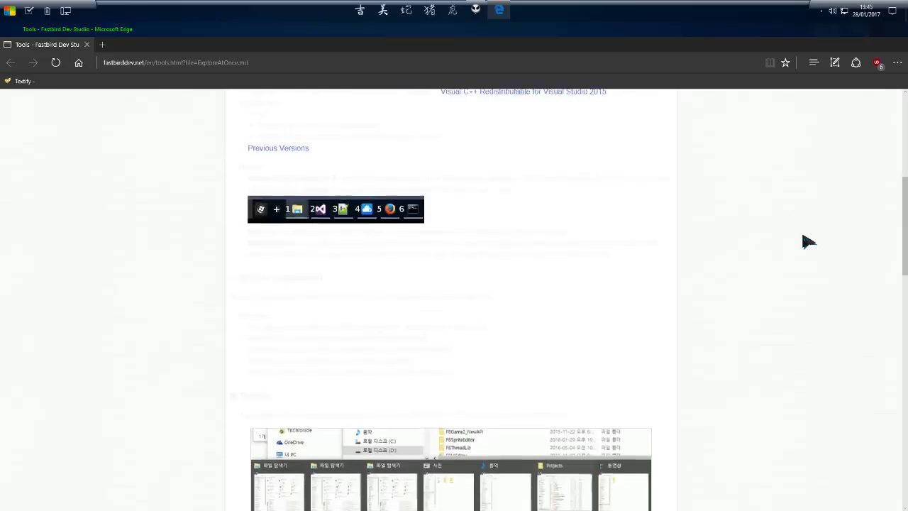
{"action": "scroll", "coordinate": [780, 255], "scroll_direction": "up", "scroll_amount": 5}
{"action": "scroll", "coordinate": [709, 287], "scroll_direction": "down", "scroll_amount": 3}
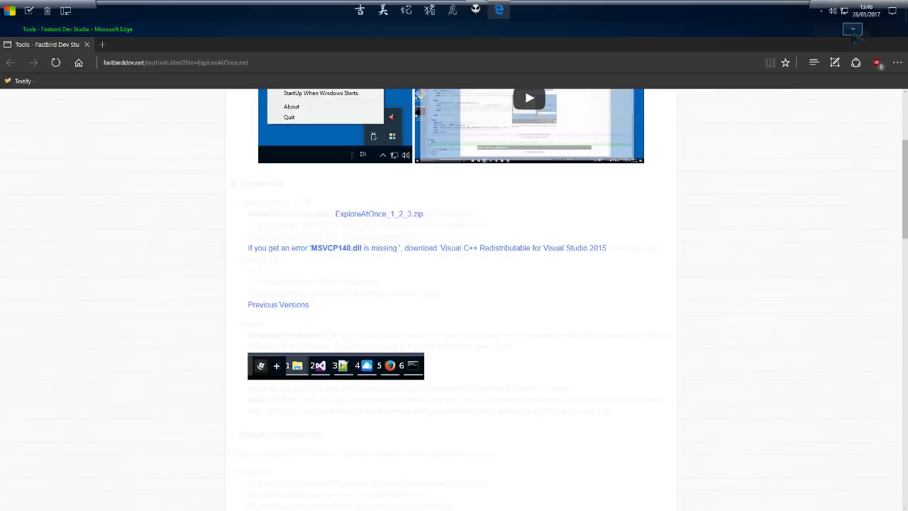
{"action": "left_click", "coordinate": [853, 32]}
Run ExploreAtOnce_x64.exe from the ExploreAtOnce_1_2_3 folder in Téléchargements
{"action": "right_click", "coordinate": [360, 10]}
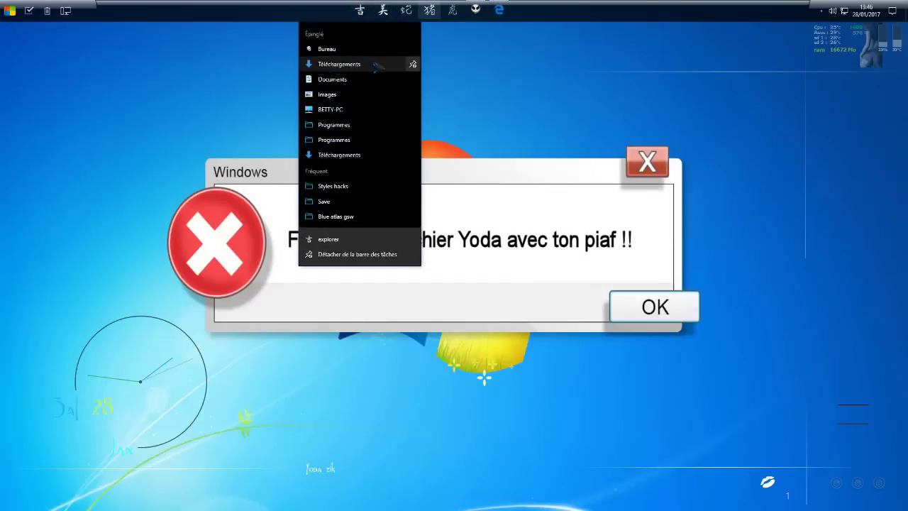
{"action": "left_click", "coordinate": [378, 65]}
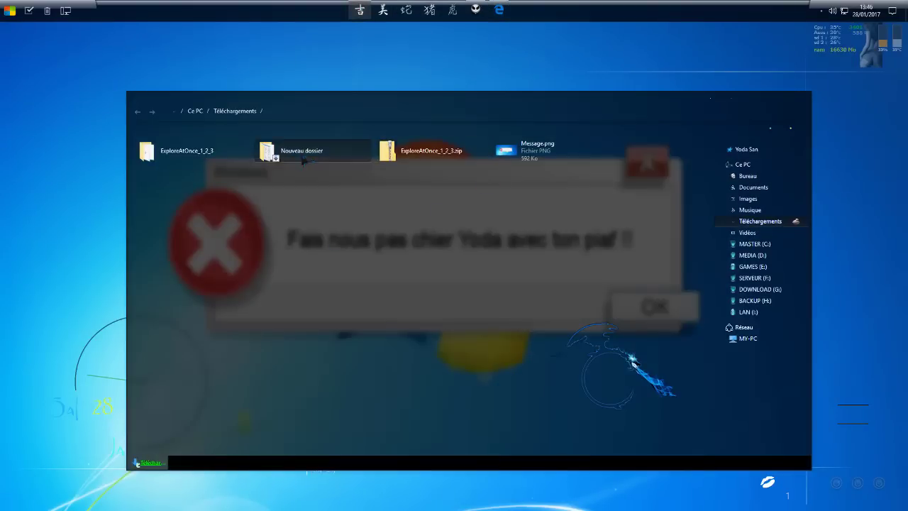
{"action": "double_click", "coordinate": [184, 150]}
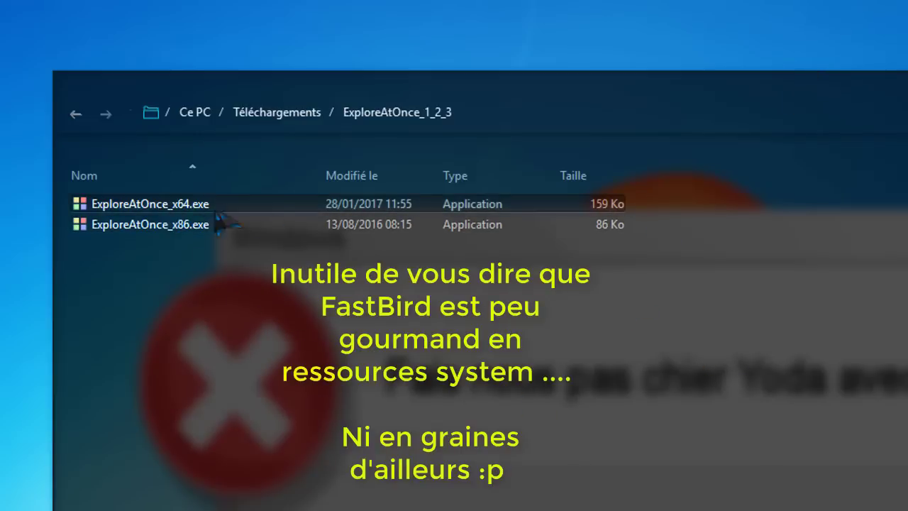
{"action": "mouse_move", "coordinate": [134, 223]}
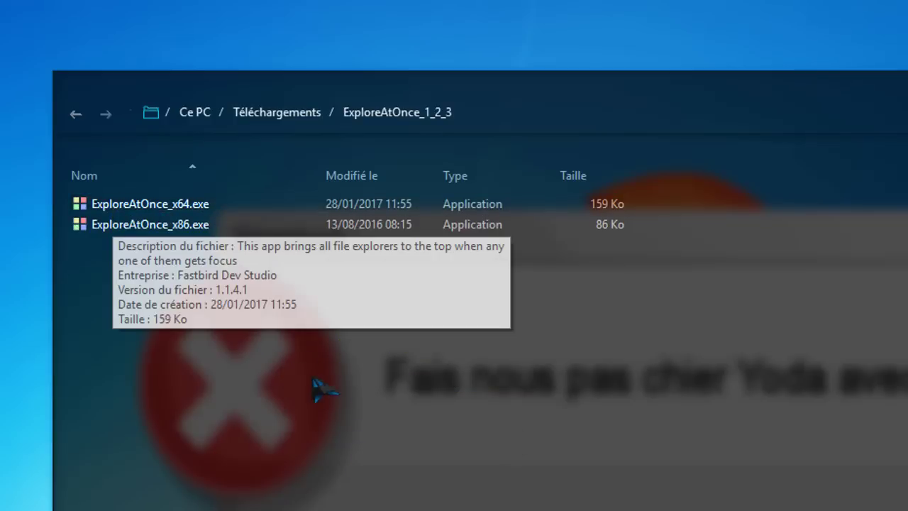
{"action": "double_click", "coordinate": [241, 205]}
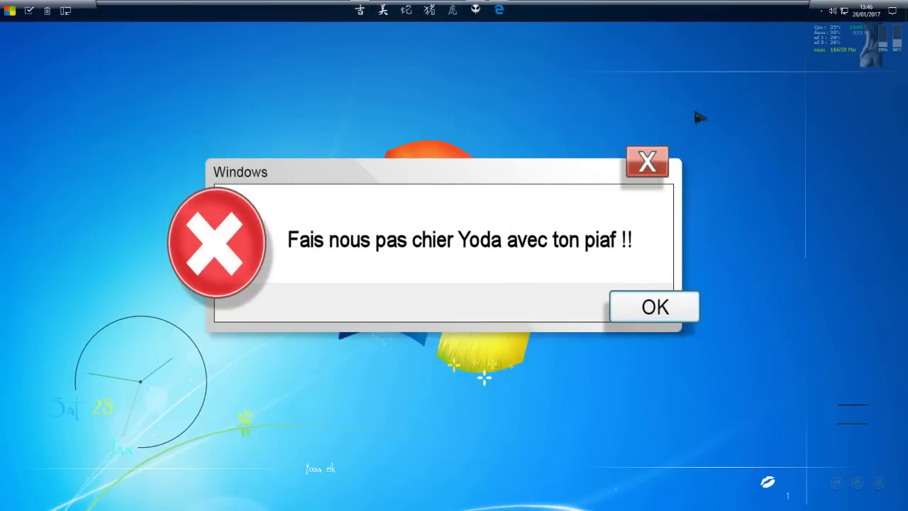
Open four tiled Explorer windows with Explore at Once and browse to Cakewalk Projects in the MASTER (C:) window
{"action": "left_click", "coordinate": [820, 10]}
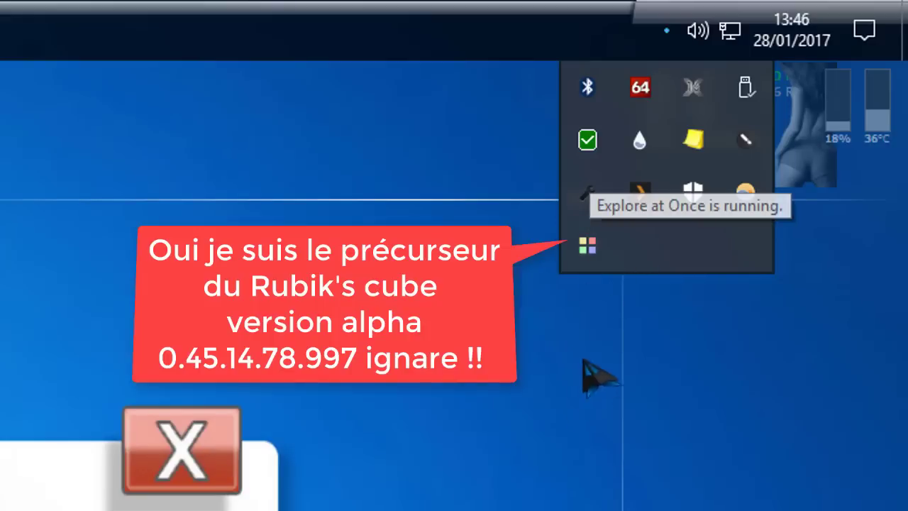
{"action": "right_click", "coordinate": [598, 246]}
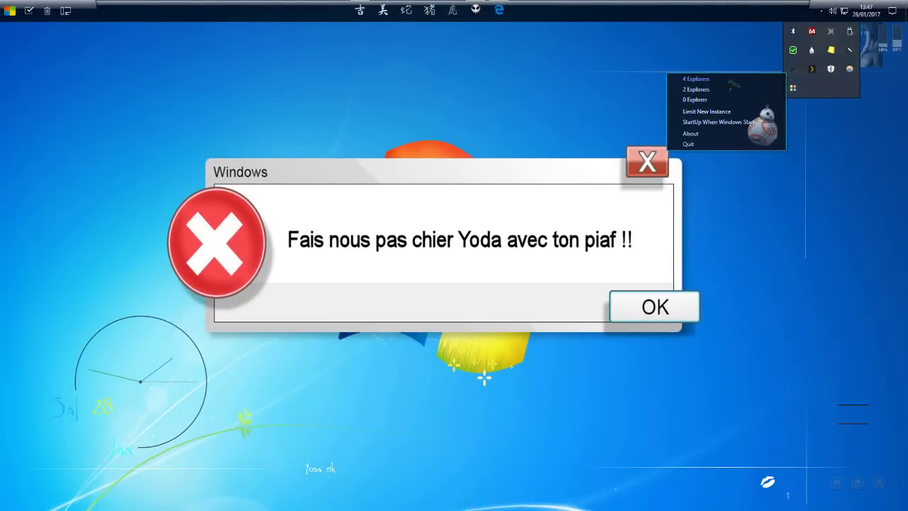
{"action": "left_click", "coordinate": [730, 83]}
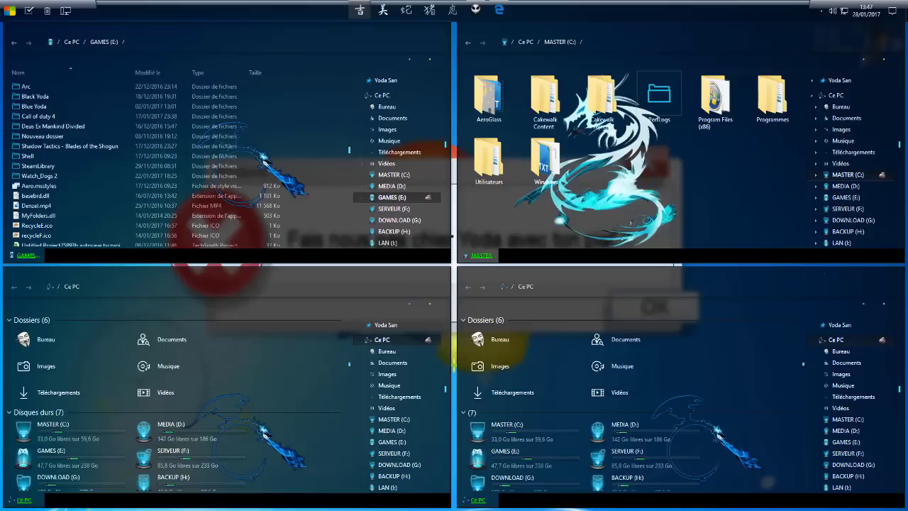
{"action": "double_click", "coordinate": [609, 107]}
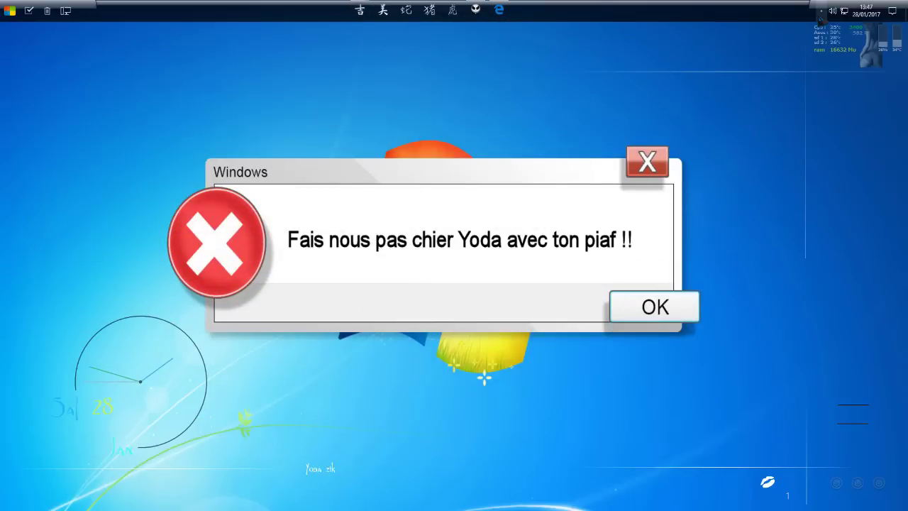
Bring all four minimized Explorer windows back up by restoring only the GAMES (E:) window
{"action": "left_click", "coordinate": [821, 10]}
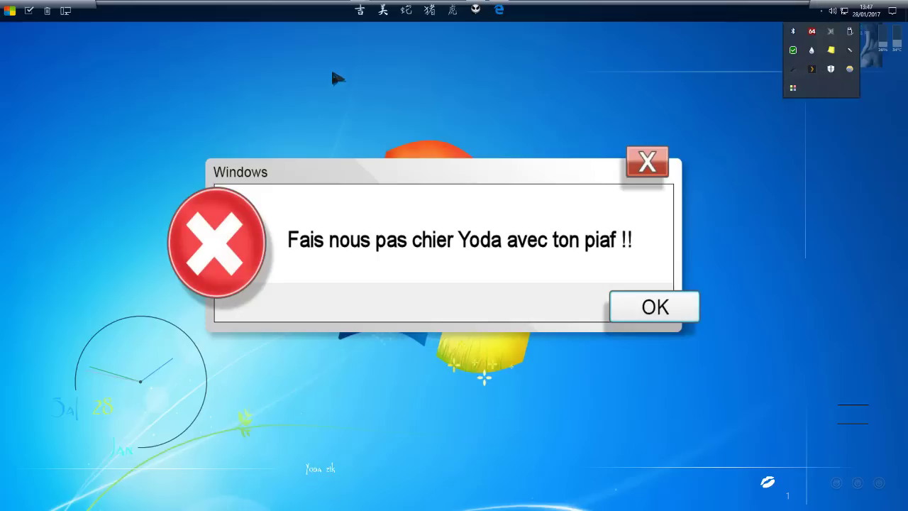
{"action": "mouse_move", "coordinate": [359, 10]}
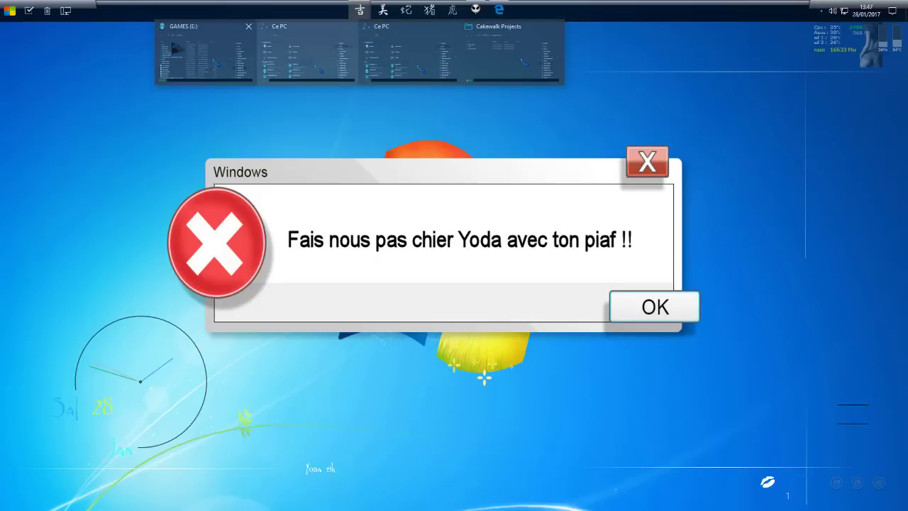
{"action": "left_click", "coordinate": [202, 46]}
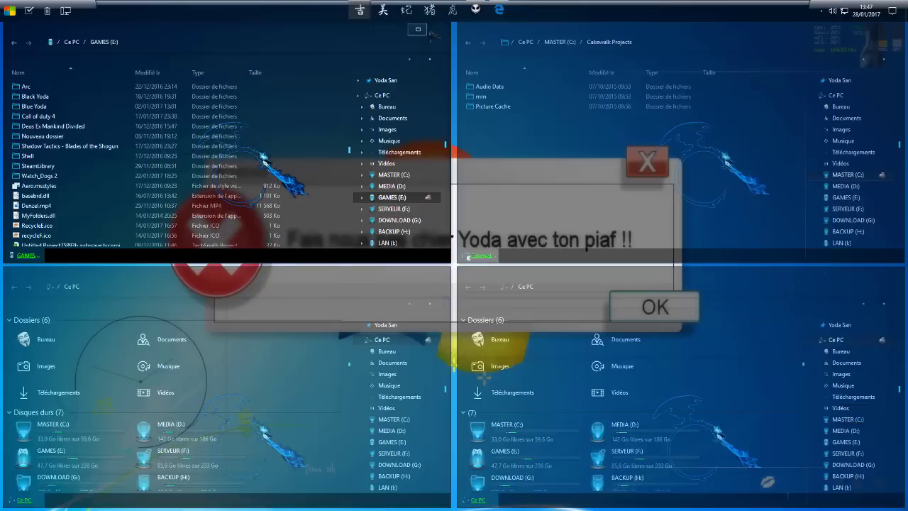
Close every Explorer window except one Ce PC window, and move and enlarge that window around the middle of the desktop
{"action": "left_click", "coordinate": [439, 29]}
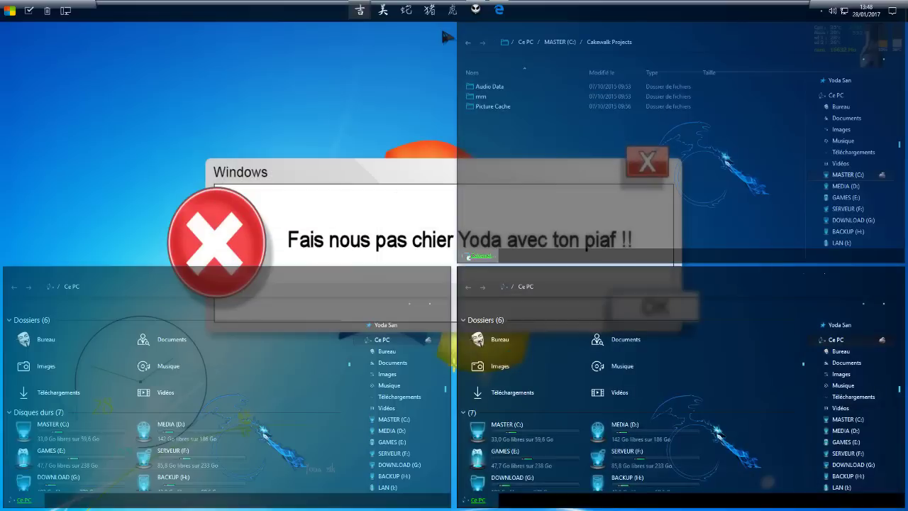
{"action": "left_click", "coordinate": [893, 30]}
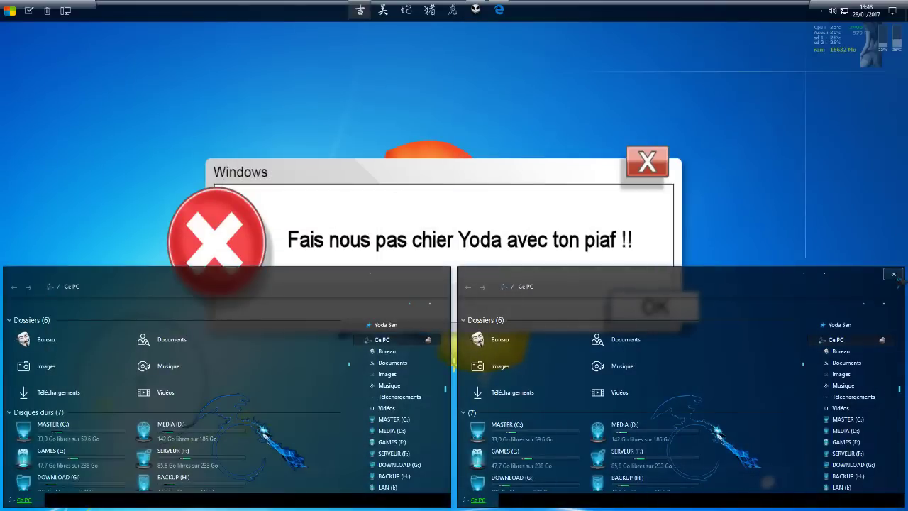
{"action": "left_click", "coordinate": [899, 270]}
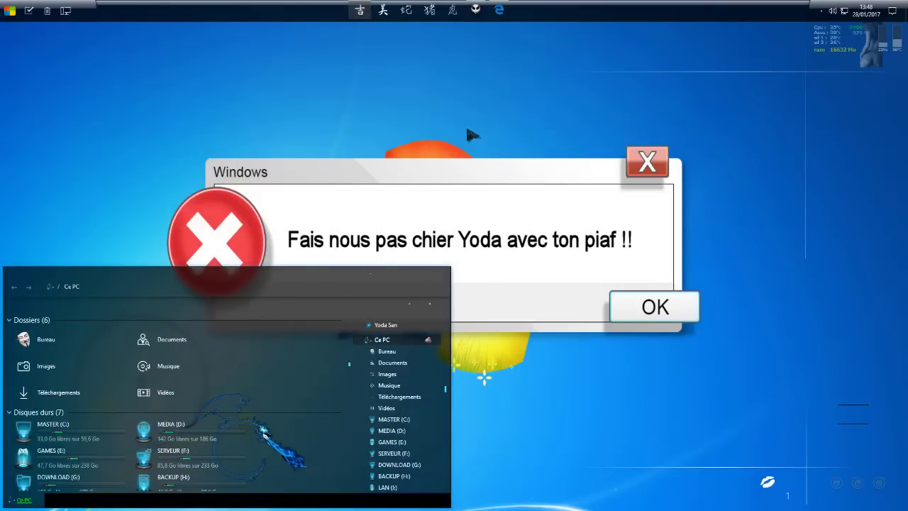
{"action": "left_click_drag", "start_coordinate": [232, 282], "coordinate": [381, 95]}
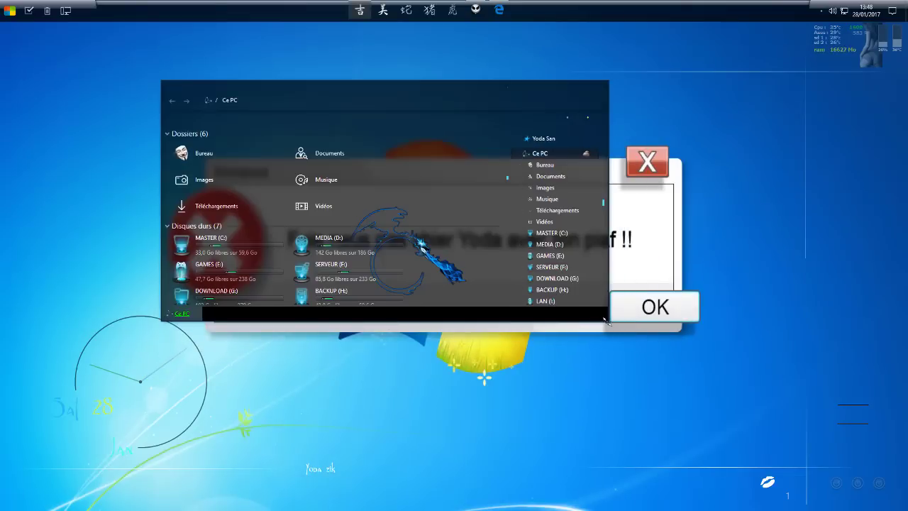
{"action": "left_click_drag", "start_coordinate": [608, 326], "coordinate": [794, 458]}
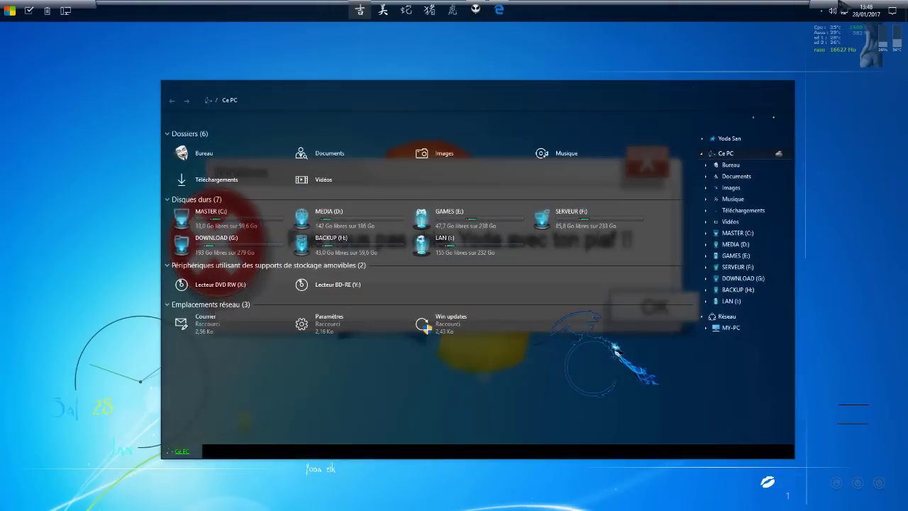
Use the 2 Explorers option of Explore at Once to tile two Explorer windows, and close both
{"action": "left_click", "coordinate": [823, 10]}
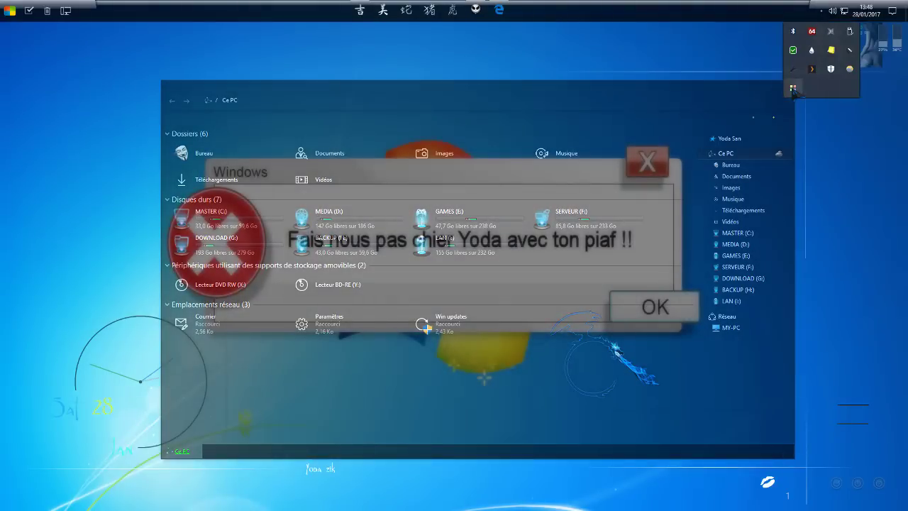
{"action": "right_click", "coordinate": [793, 87]}
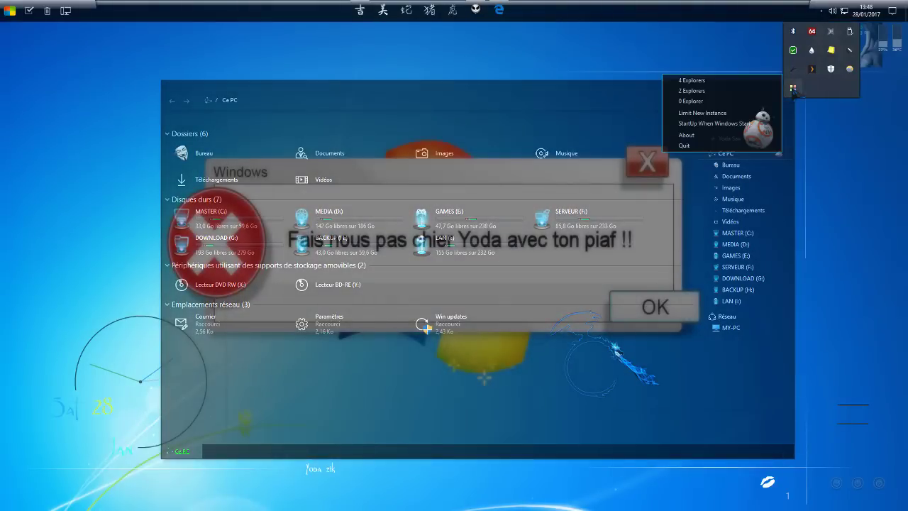
{"action": "left_click", "coordinate": [691, 91]}
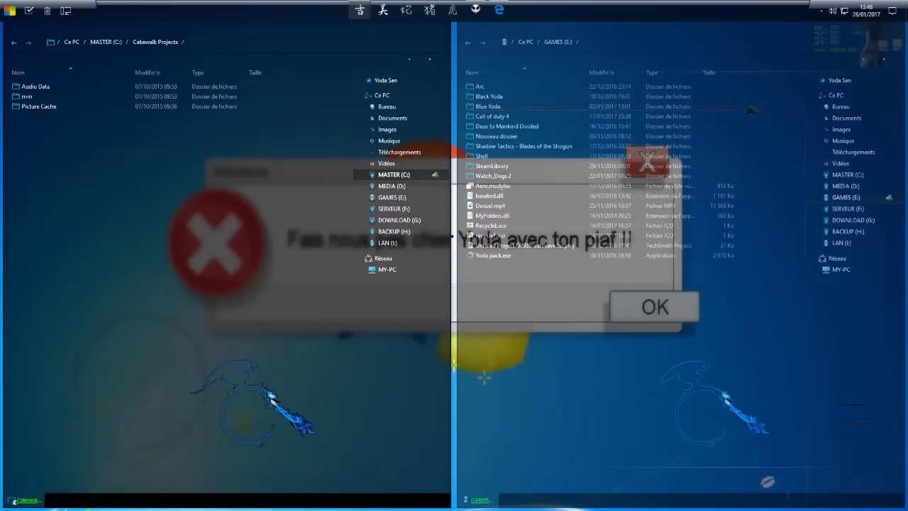
{"action": "left_click", "coordinate": [895, 31]}
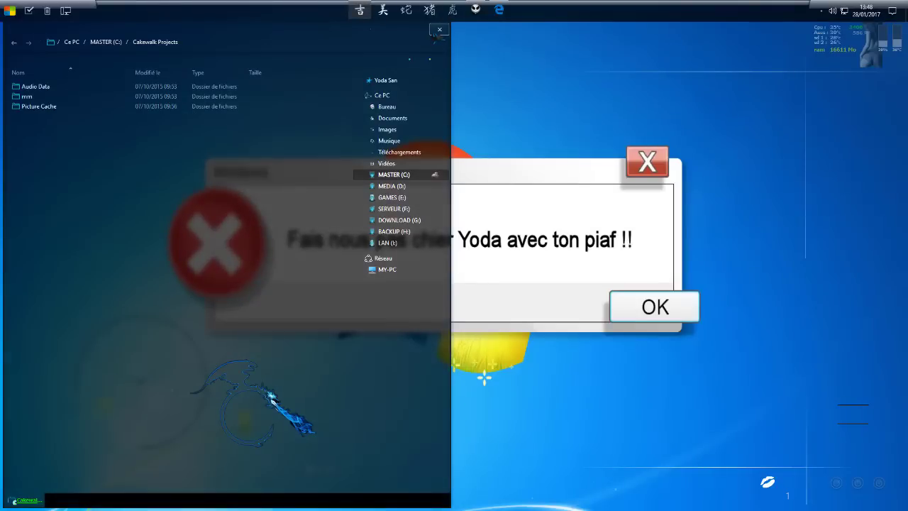
{"action": "left_click", "coordinate": [439, 31]}
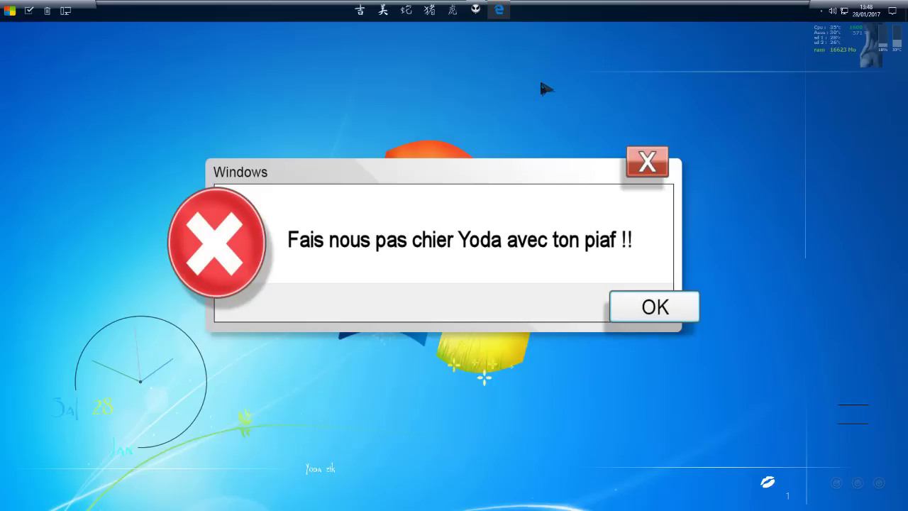
Reduce a newly opened maximized Ce PC File Explorer window to its normal size and close it
{"action": "left_click", "coordinate": [360, 10]}
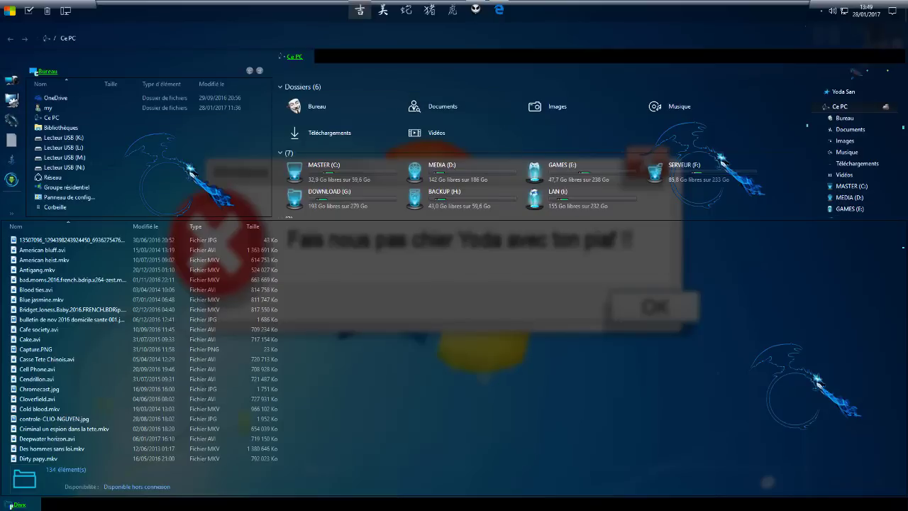
{"action": "left_click", "coordinate": [876, 32]}
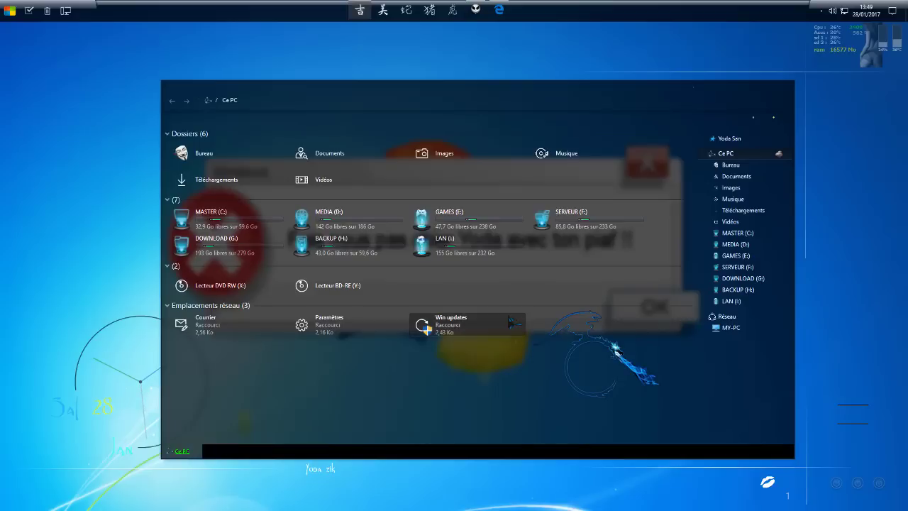
{"action": "left_click", "coordinate": [784, 89]}
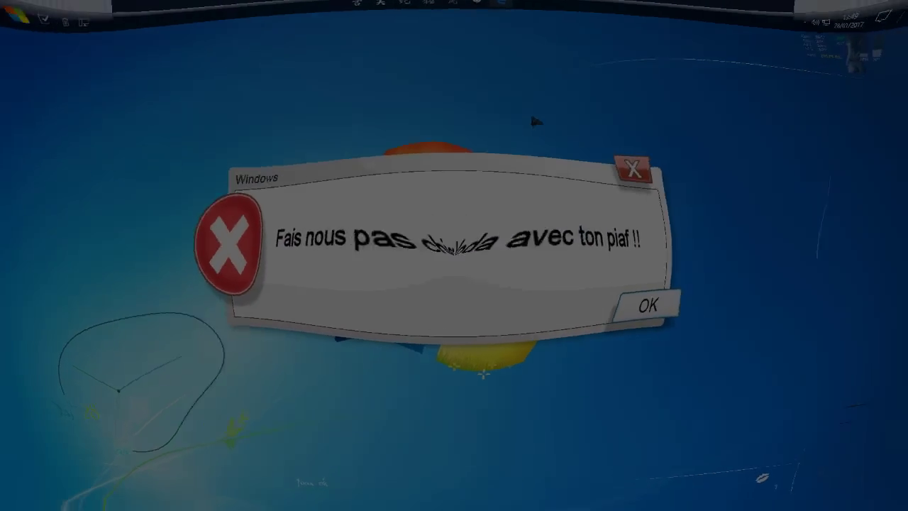